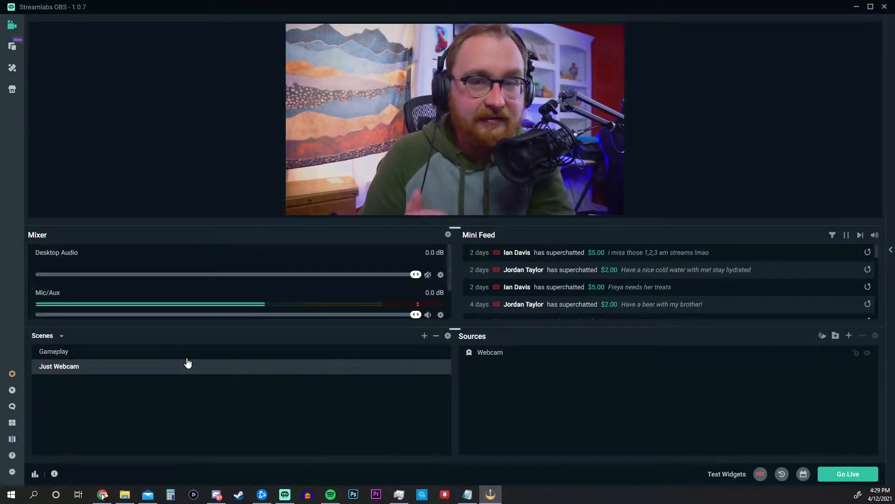
View the Gameplay scene and return to the Just Webcam scene to compare their layouts.
click(178, 351)
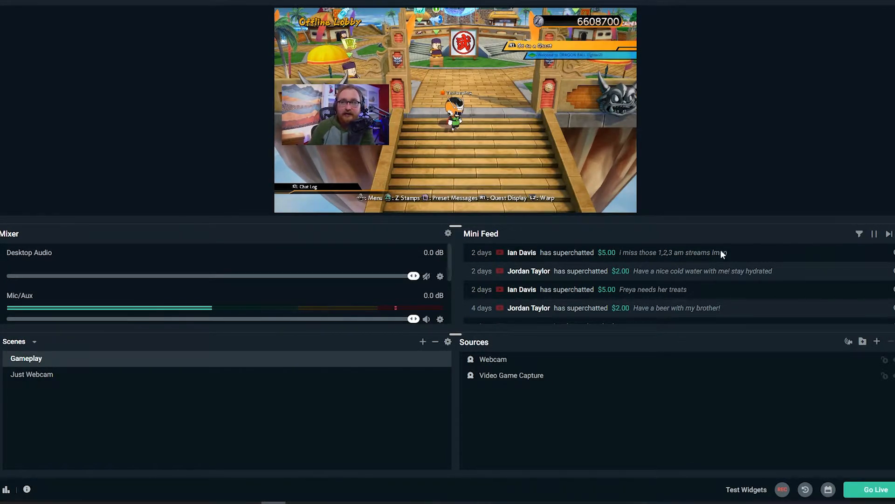
click(70, 376)
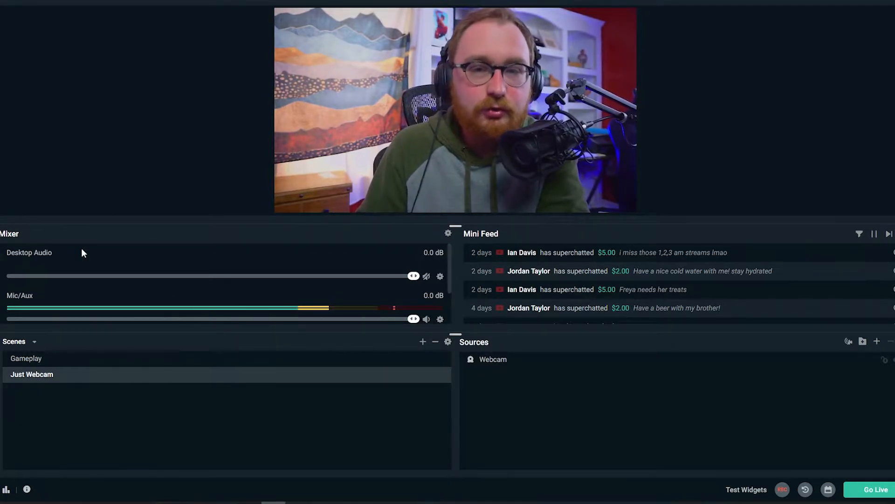
Create a new scene named "Gameplay with Black and White Webcam".
click(423, 342)
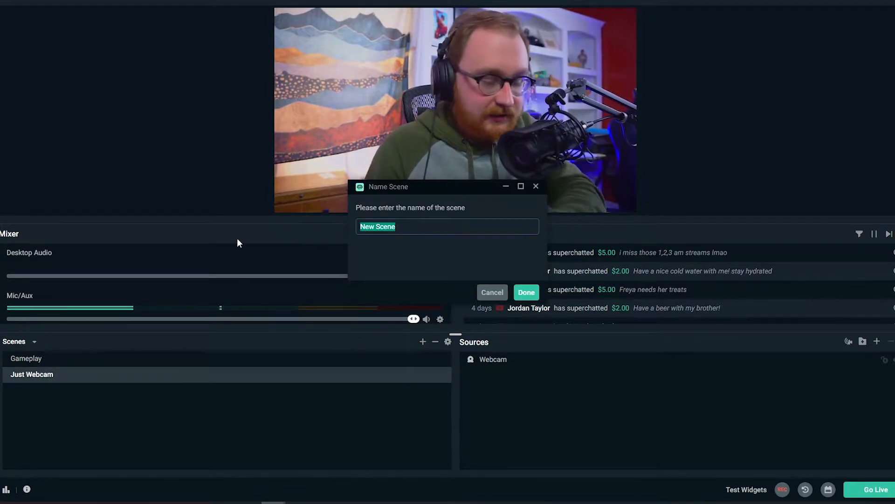
text(Gamep)
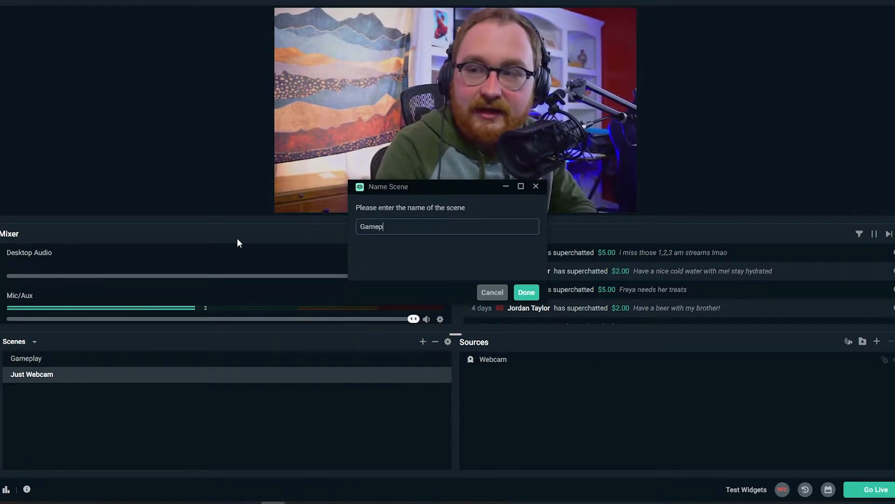
text(lay with Black and W)
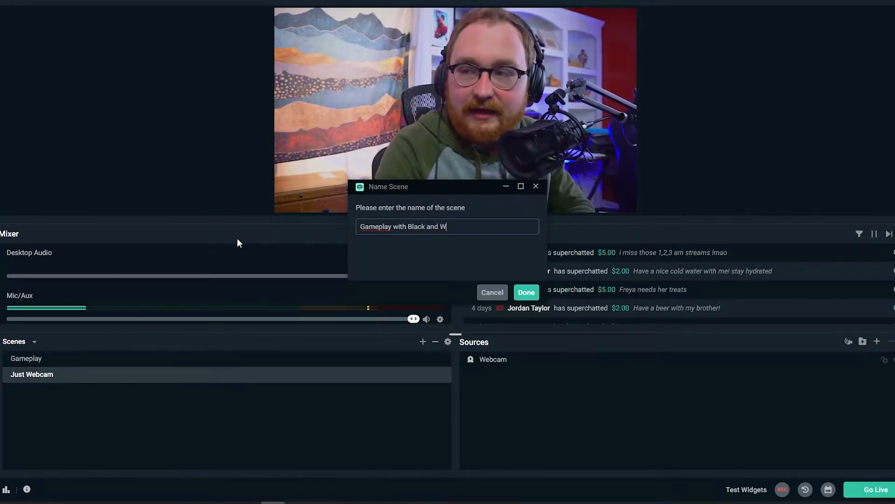
text(hite Webcam)
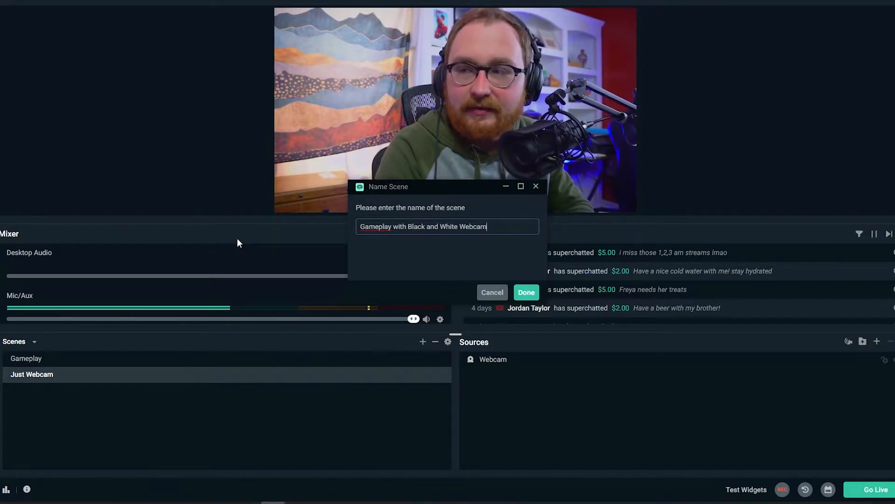
key(Return)
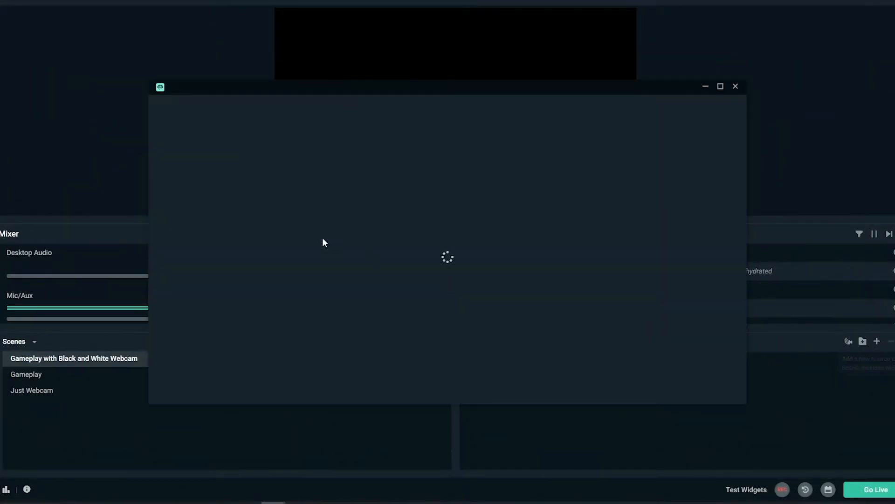
Add the existing Video Game Capture video capture device as a source in the new scene.
click(329, 312)
click(728, 395)
click(384, 221)
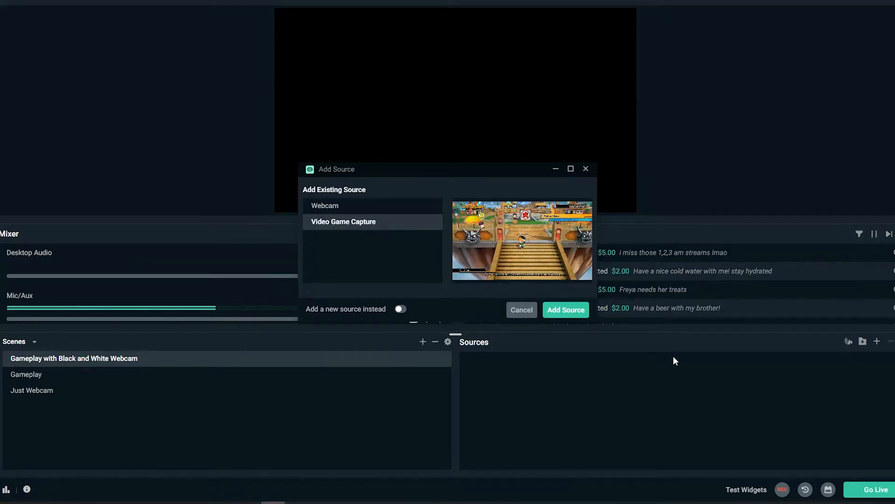
click(578, 314)
Add the existing Webcam source to the scene and shrink it to a small picture over the gameplay's left side.
click(876, 342)
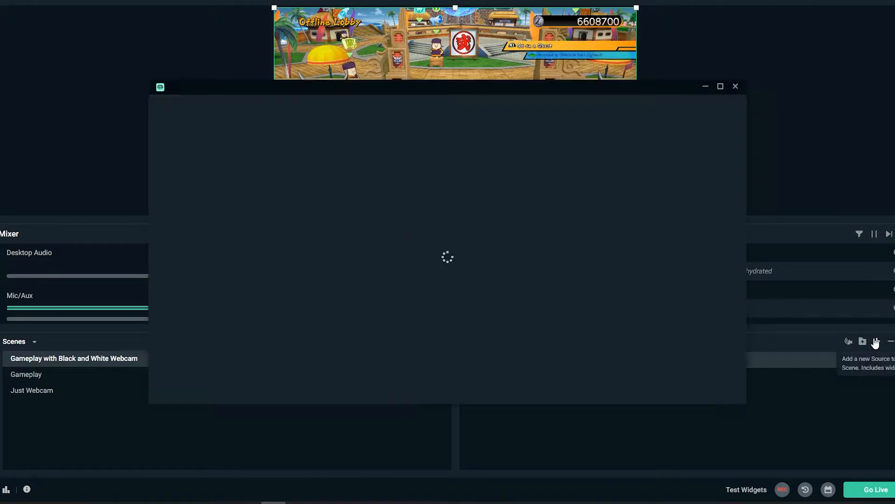
click(364, 308)
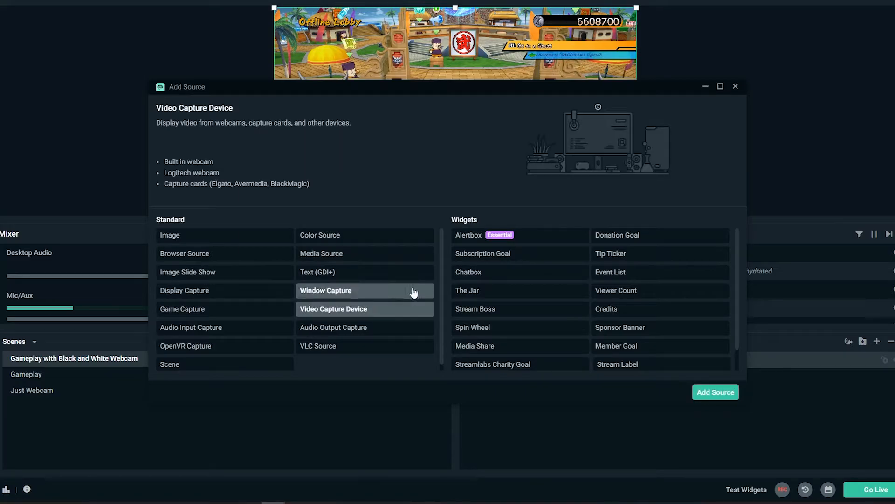
click(714, 390)
click(573, 316)
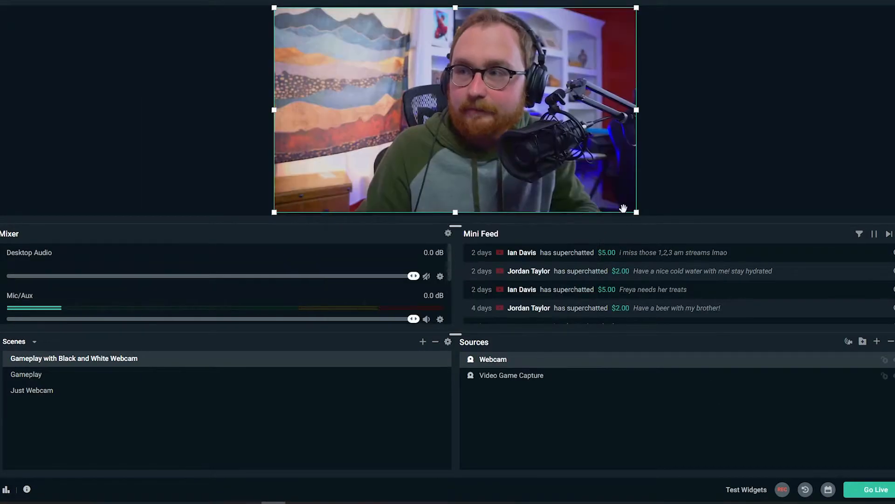
drag(637, 212, 320, 122)
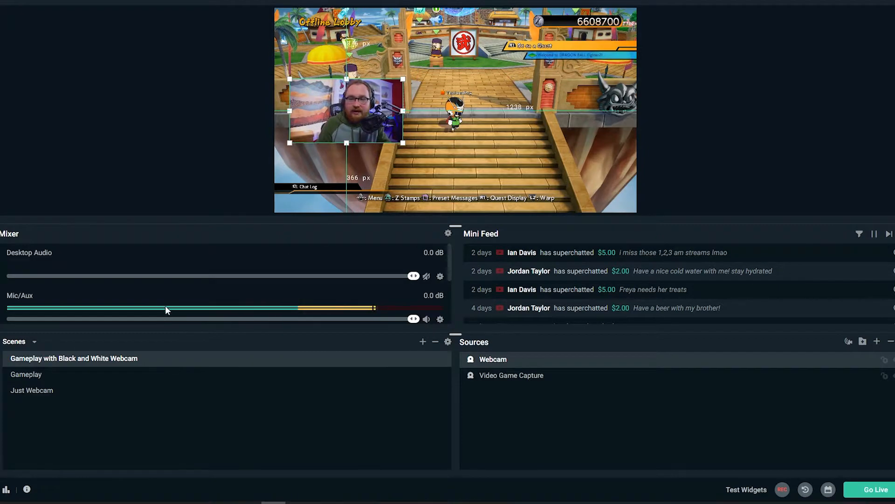
Try to make the Webcam source black and white with a Color Correction filter at saturation -1.
right_click(517, 358)
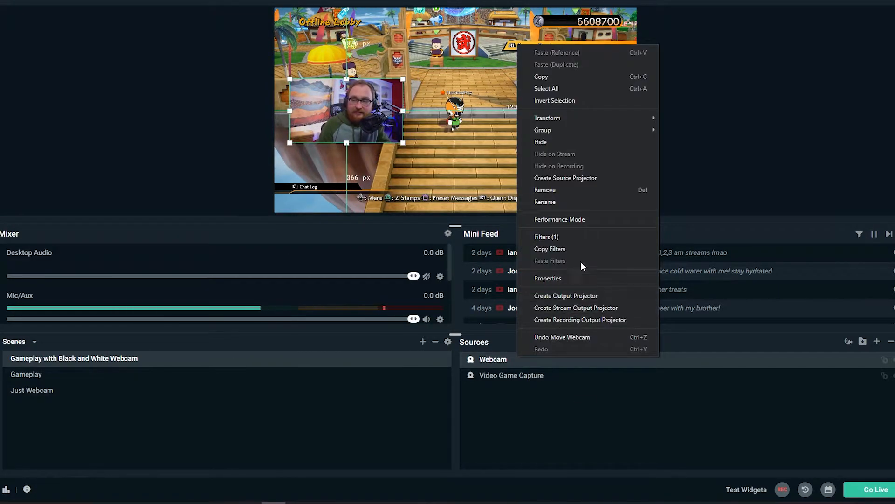
click(566, 237)
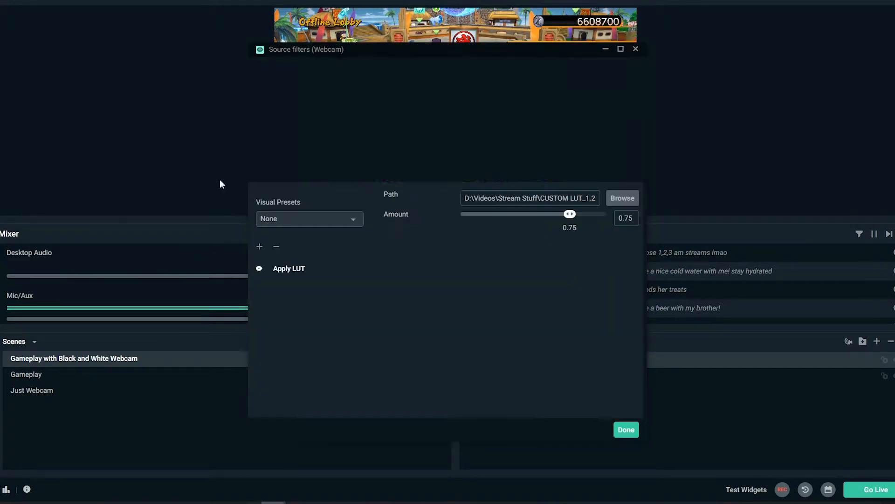
click(260, 248)
click(334, 162)
click(364, 236)
click(565, 360)
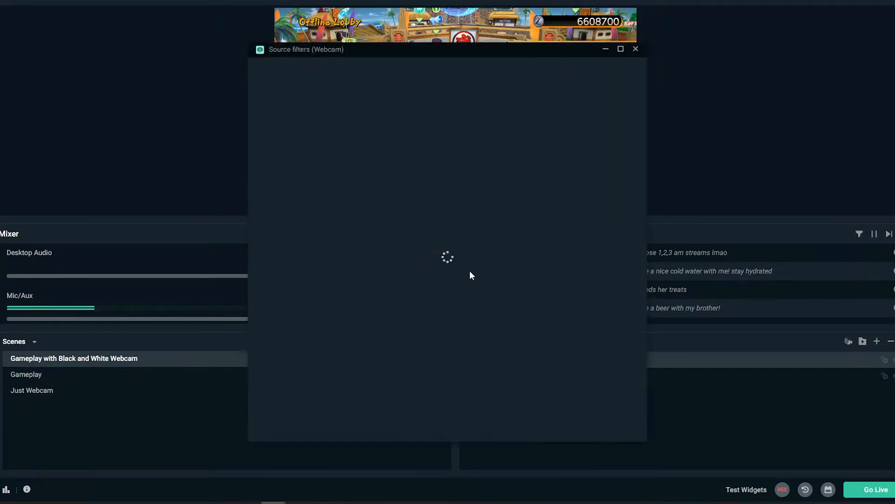
drag(492, 288, 460, 288)
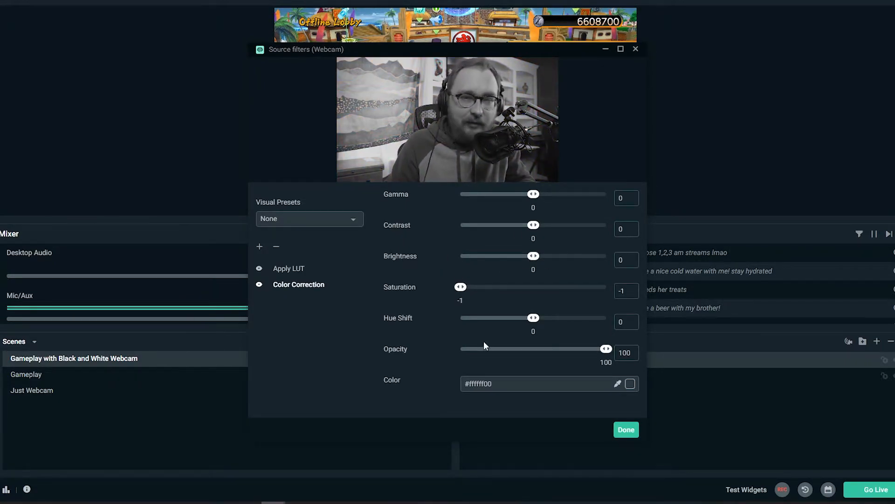
click(627, 429)
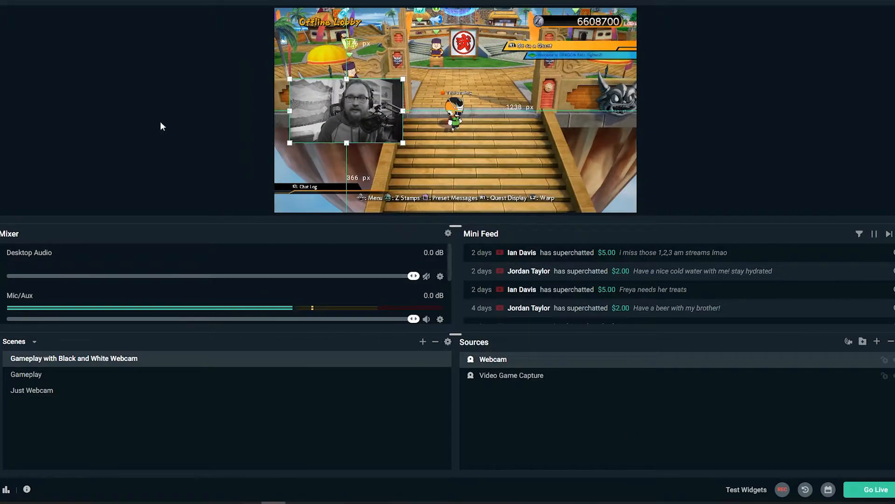
click(75, 112)
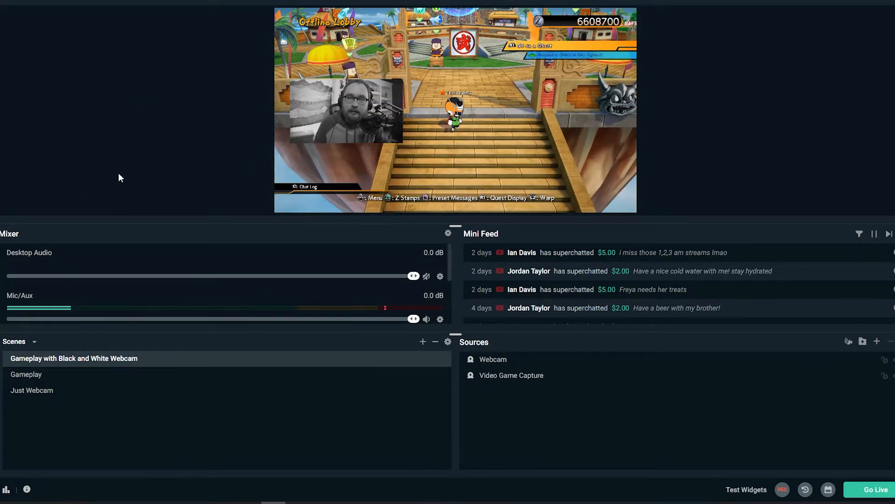
Check how the webcam looks in the Gameplay and Just Webcam scenes.
click(27, 378)
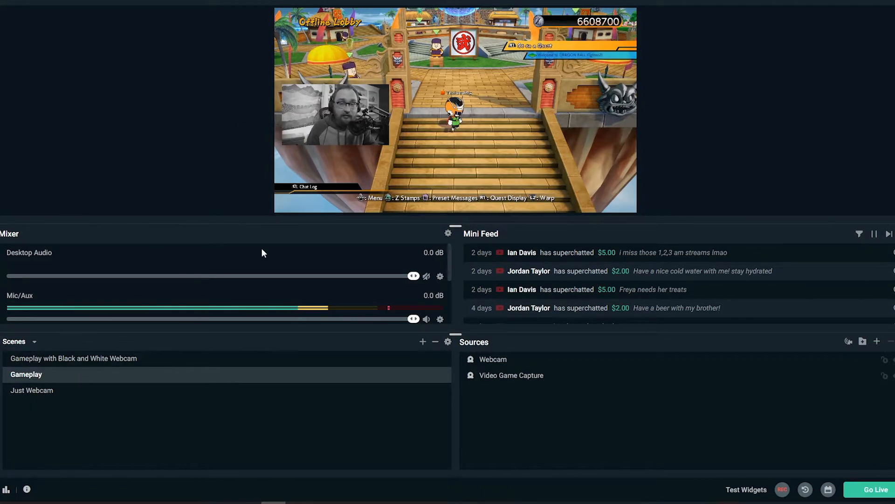
click(37, 391)
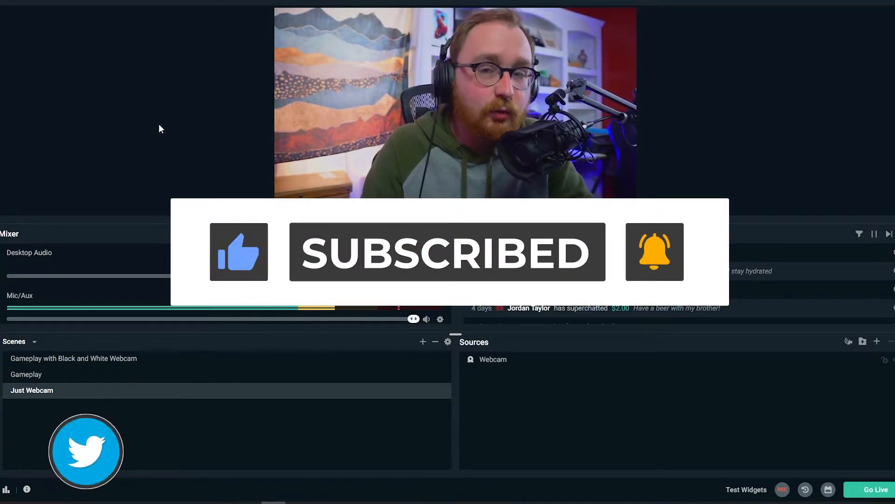
click(93, 374)
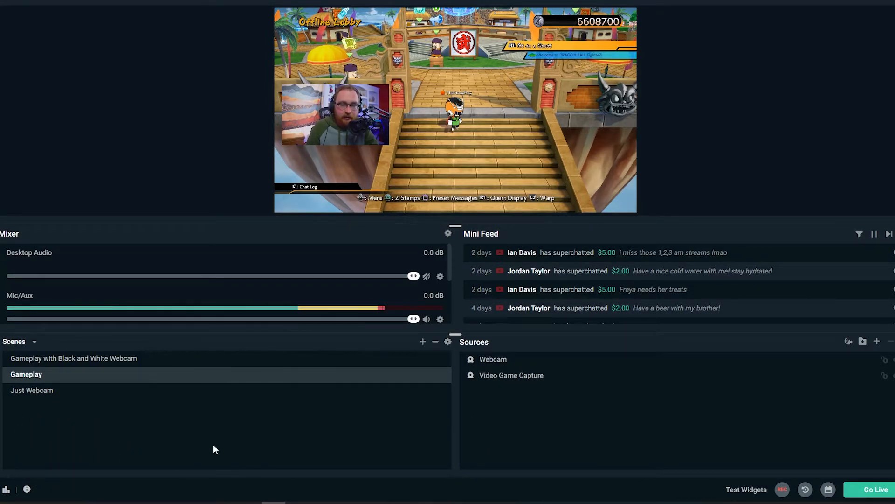
Create a scene named "(USELESS) WEBCAM FOR B&W FILTER" and place it last in the scene list.
click(423, 342)
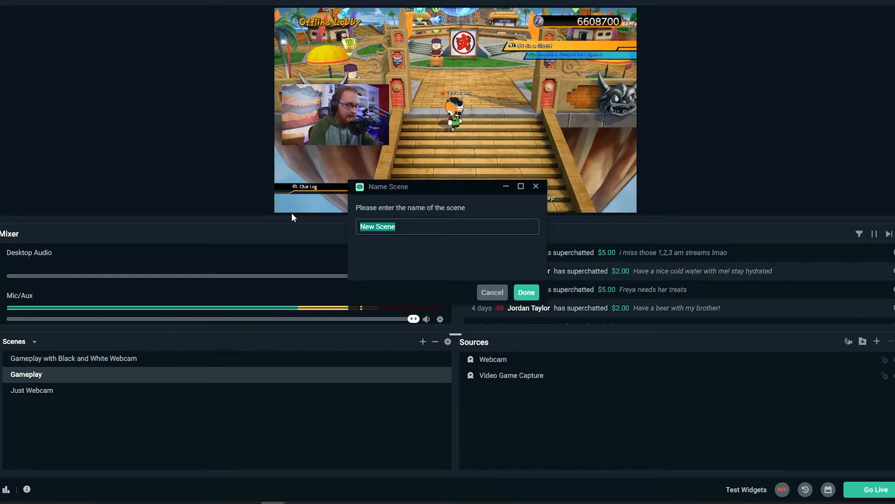
text(()
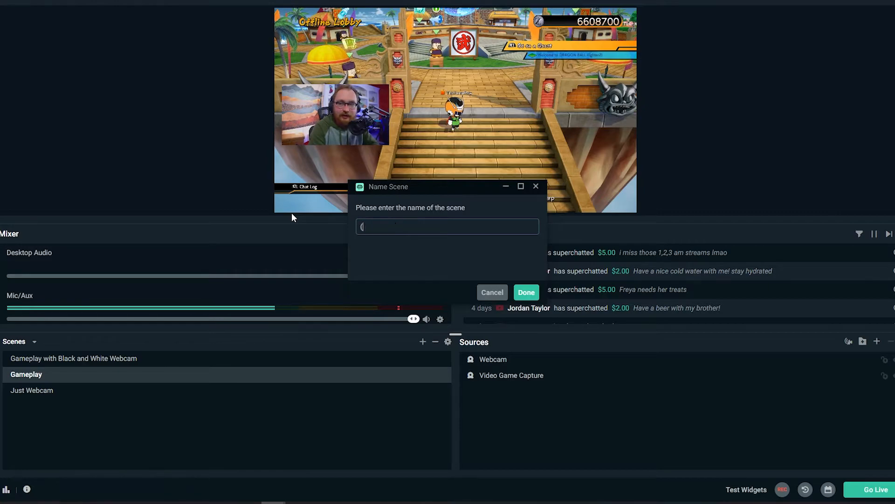
text(USELESS))
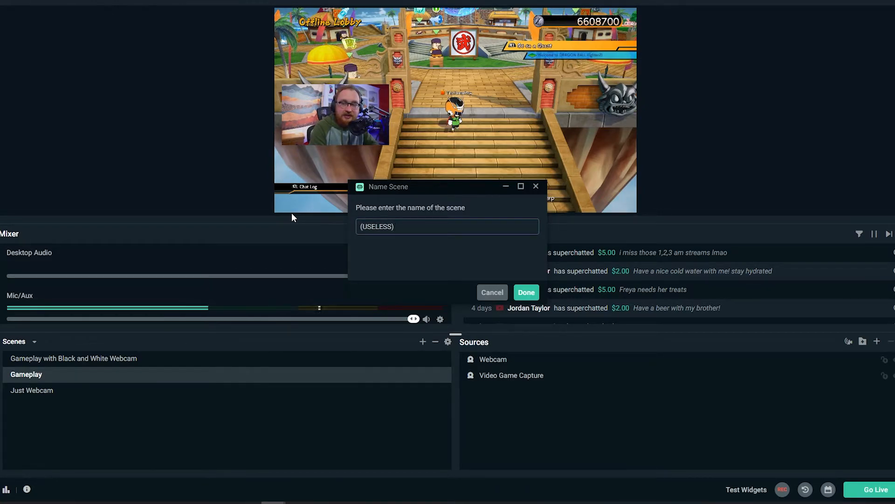
text( WEBCAM FOR)
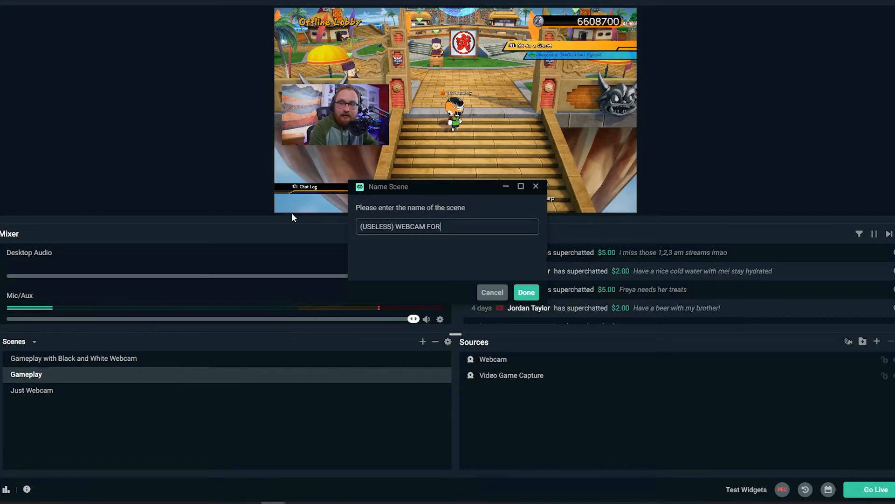
text( B&W FILTER)
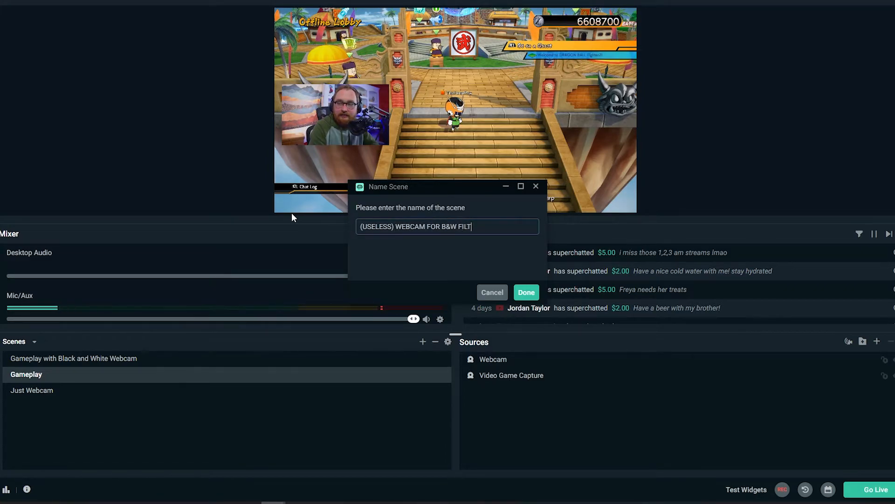
click(526, 293)
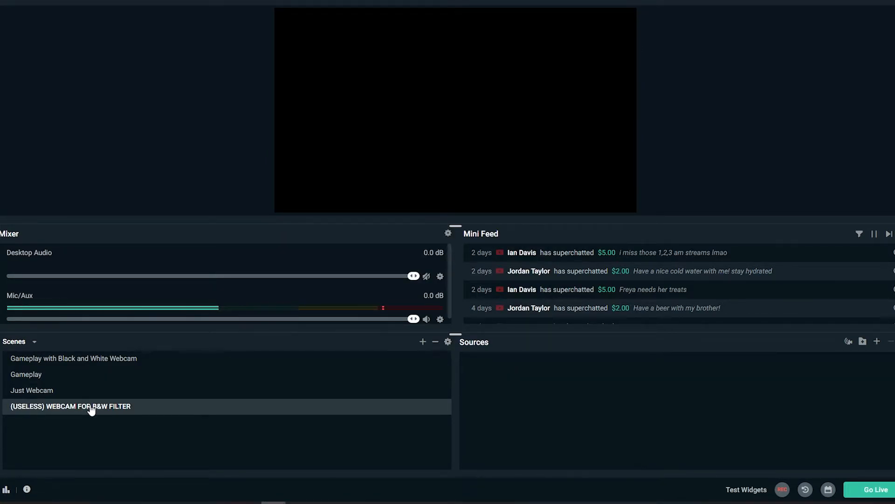
drag(79, 402, 46, 418)
Add the existing Webcam video capture device as a source in the (USELESS) WEBCAM FOR B&W FILTER scene.
click(877, 342)
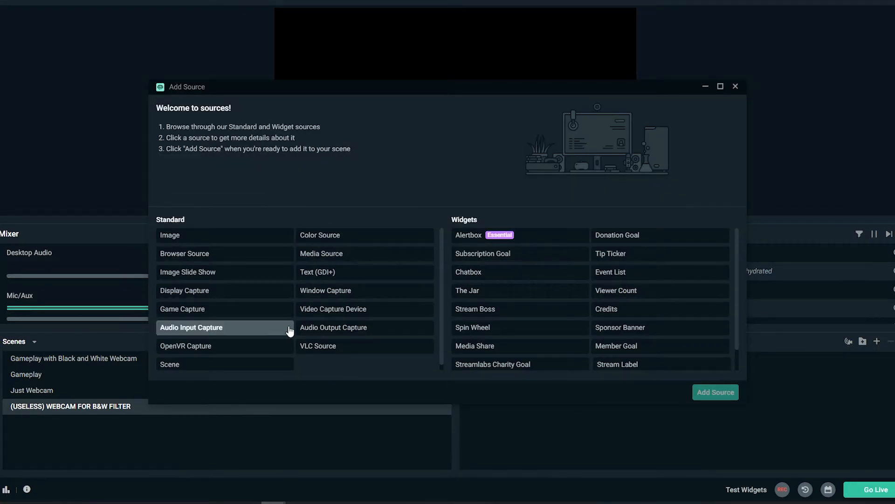
click(343, 314)
click(716, 392)
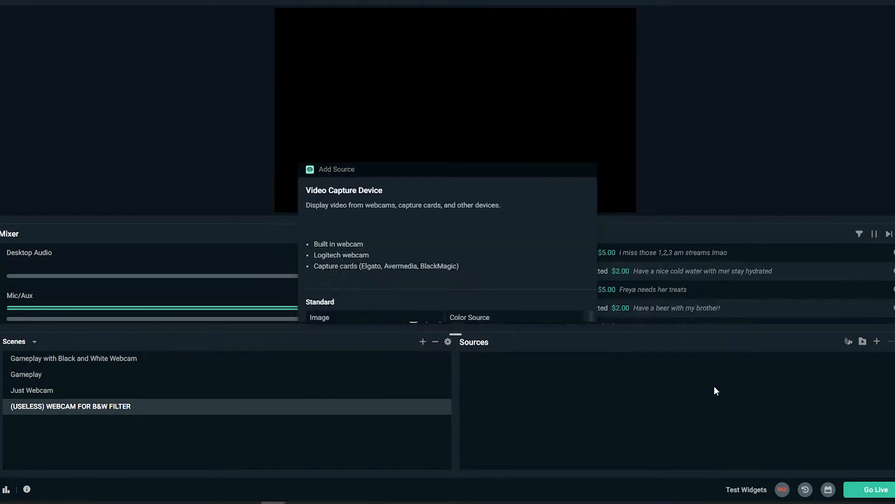
click(380, 227)
click(362, 207)
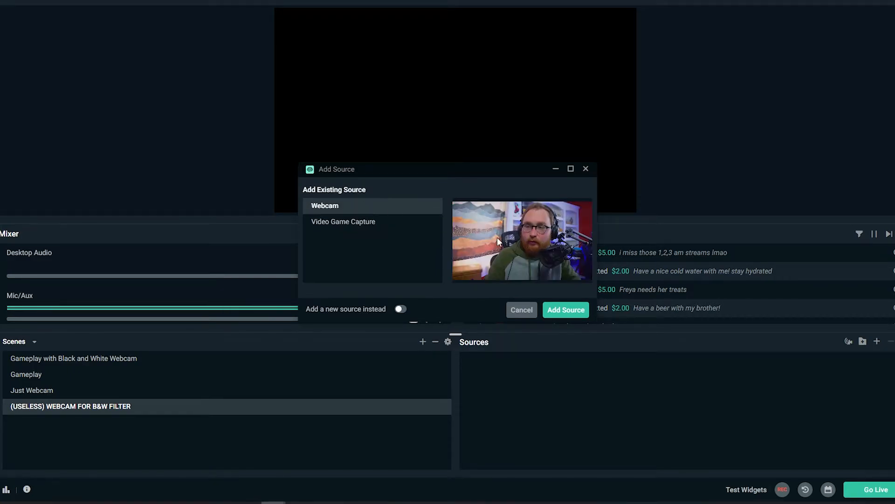
click(566, 309)
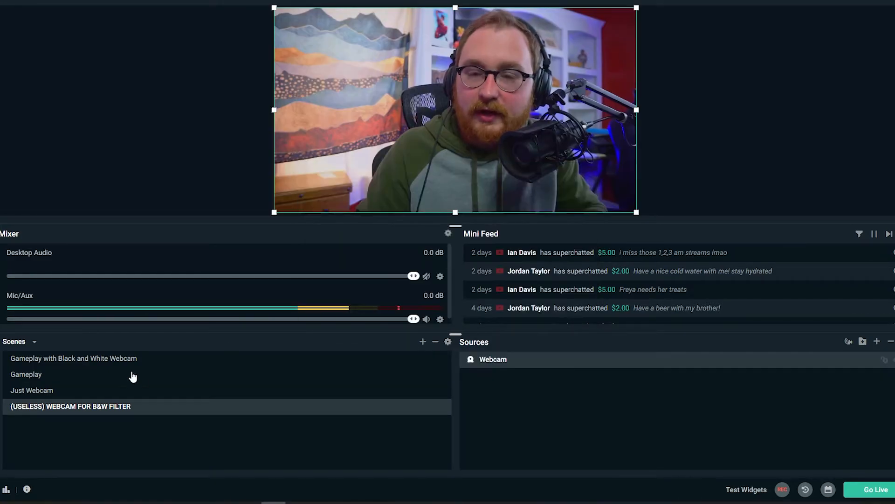
Compare the Just Webcam scene with the (USELESS) WEBCAM FOR B&W FILTER scene, and view the Gameplay scene.
click(81, 394)
click(99, 408)
click(98, 391)
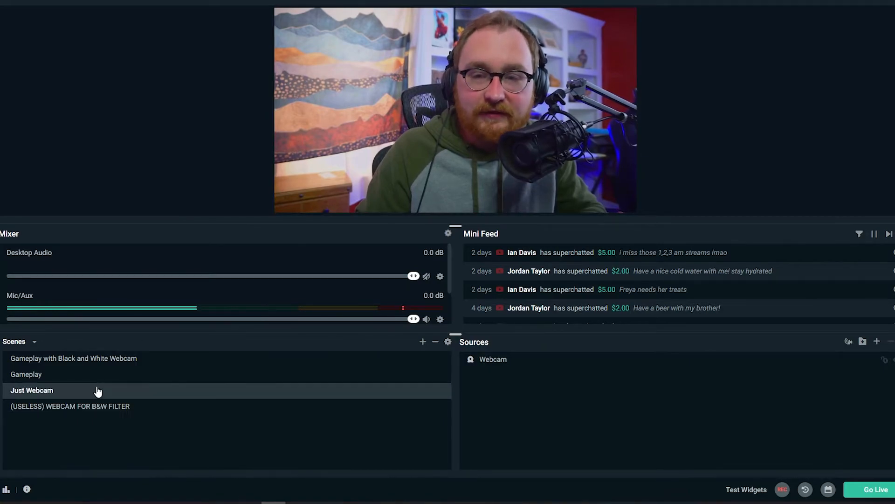
click(113, 406)
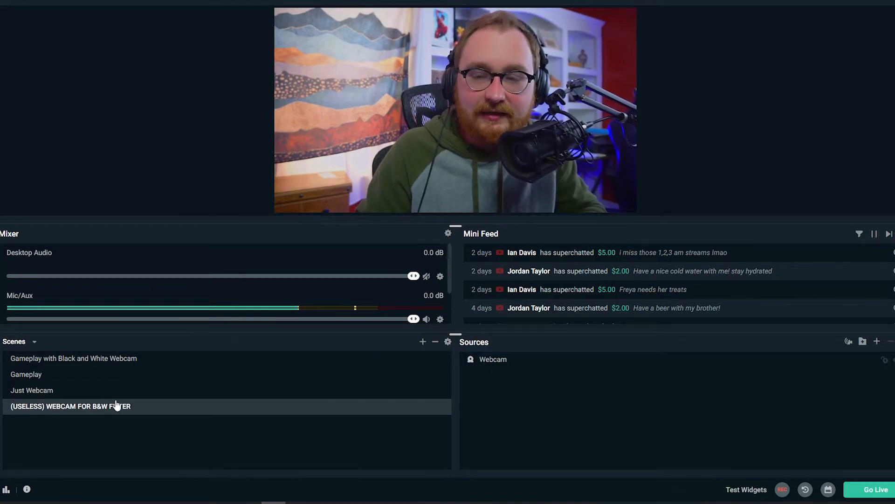
click(77, 392)
click(90, 407)
click(80, 394)
click(88, 409)
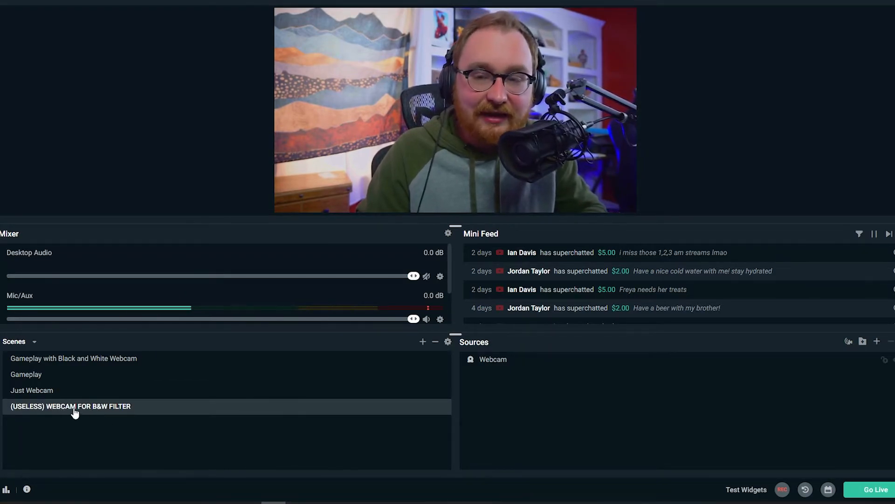
click(67, 376)
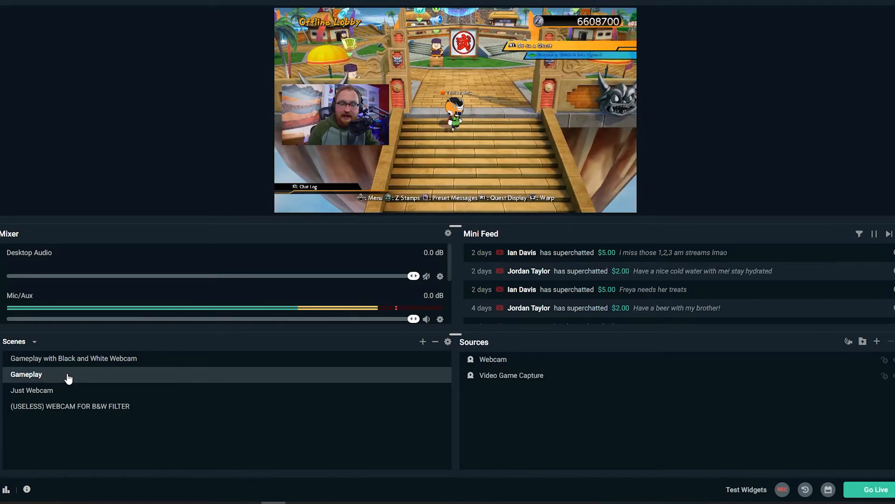
Add the existing (USELESS) WEBCAM FOR B&W FILTER scene as a source in Gameplay with Black and White Webcam, shrunk to a small overlay on the gameplay's left side.
click(116, 361)
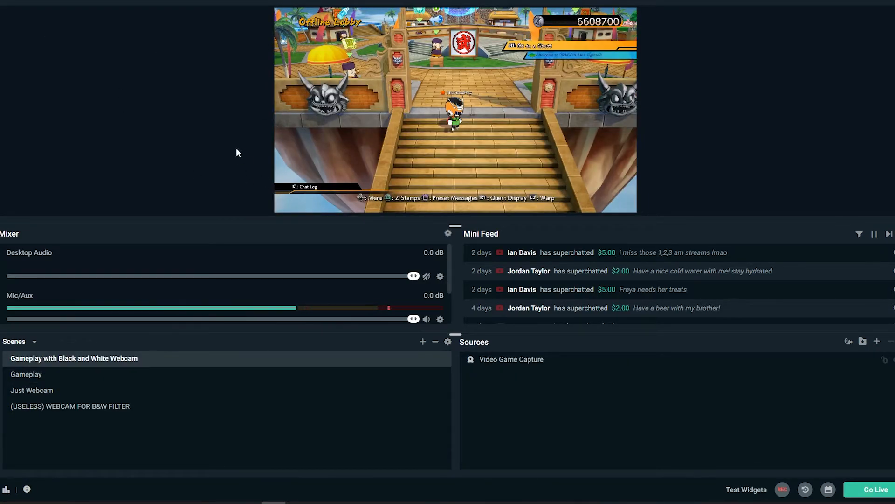
click(39, 378)
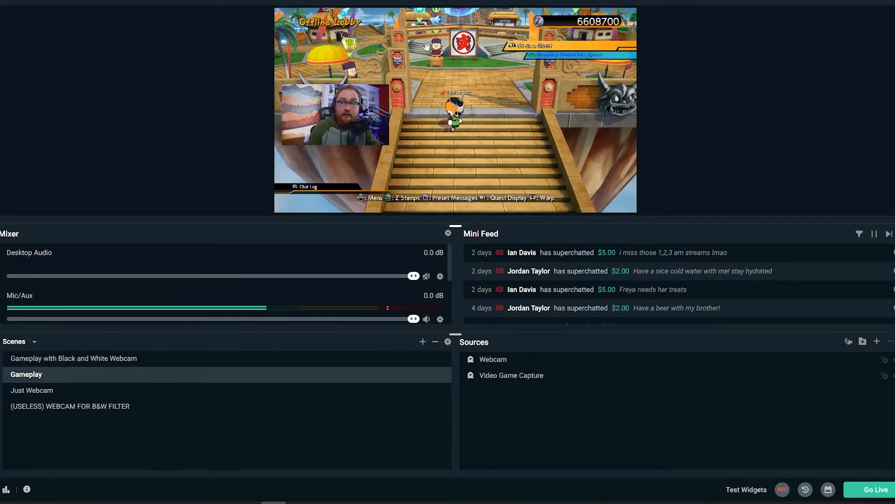
click(78, 363)
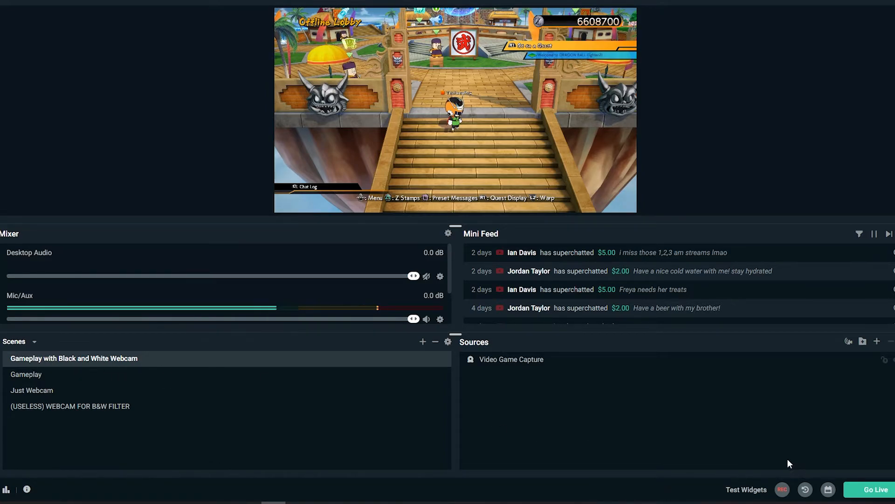
click(878, 343)
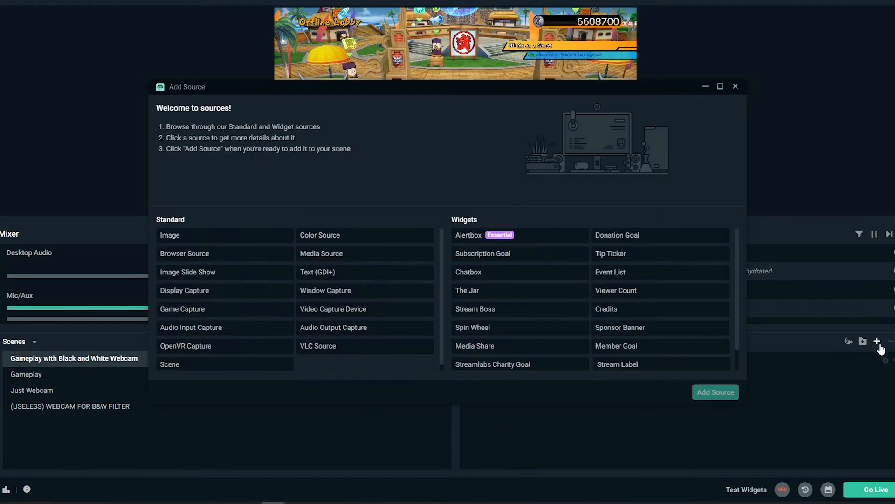
click(325, 311)
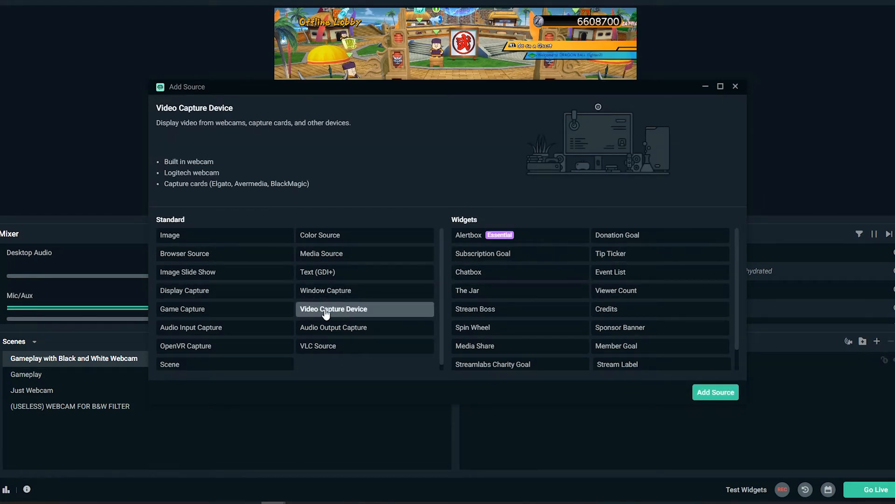
click(270, 365)
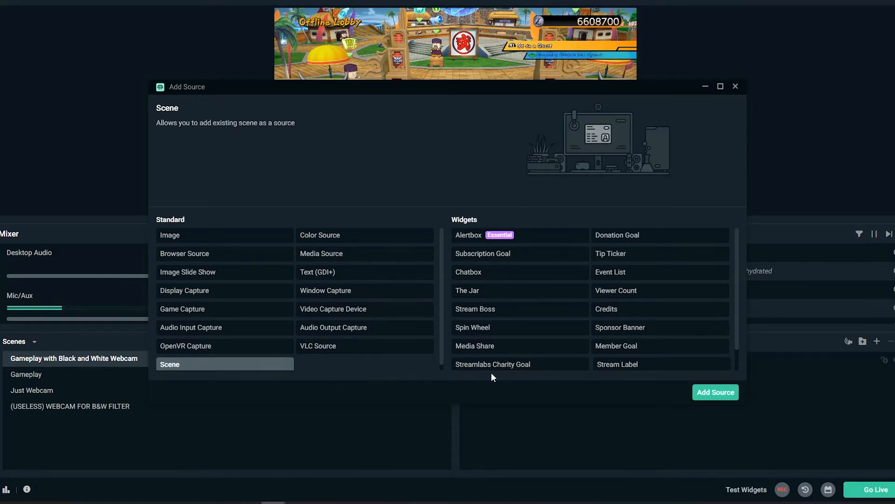
click(711, 393)
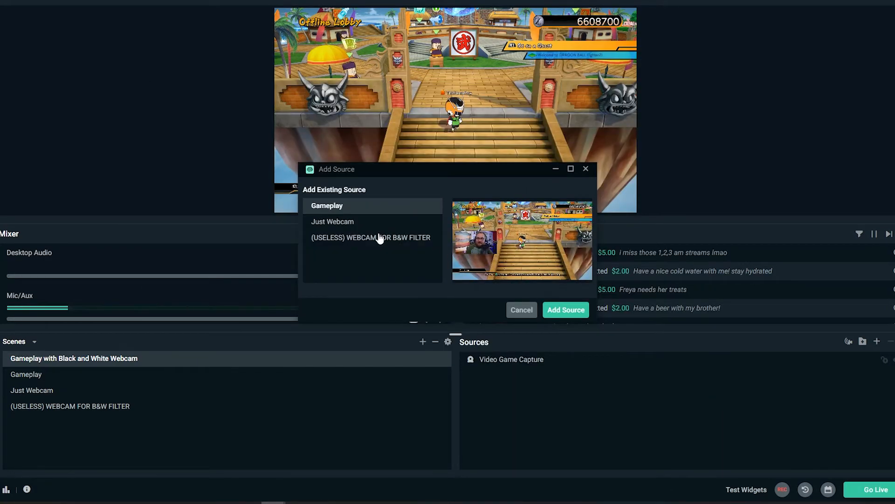
click(377, 238)
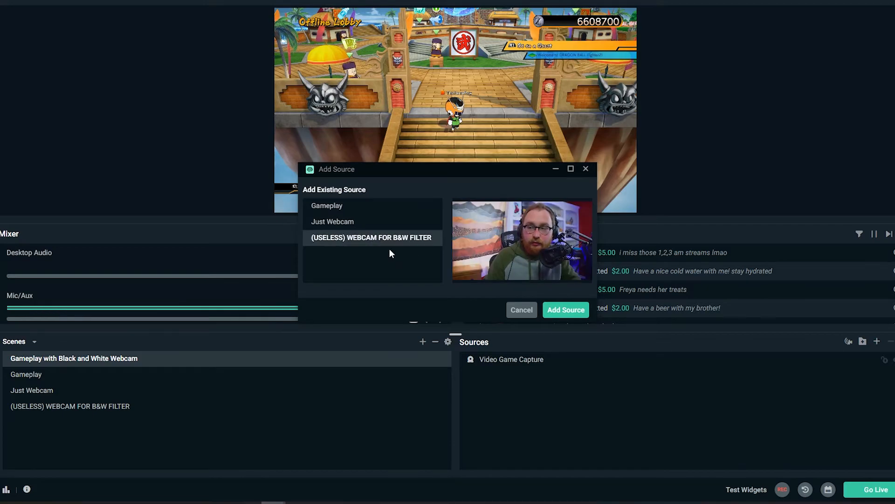
click(565, 309)
drag(636, 212, 389, 72)
drag(324, 57, 339, 125)
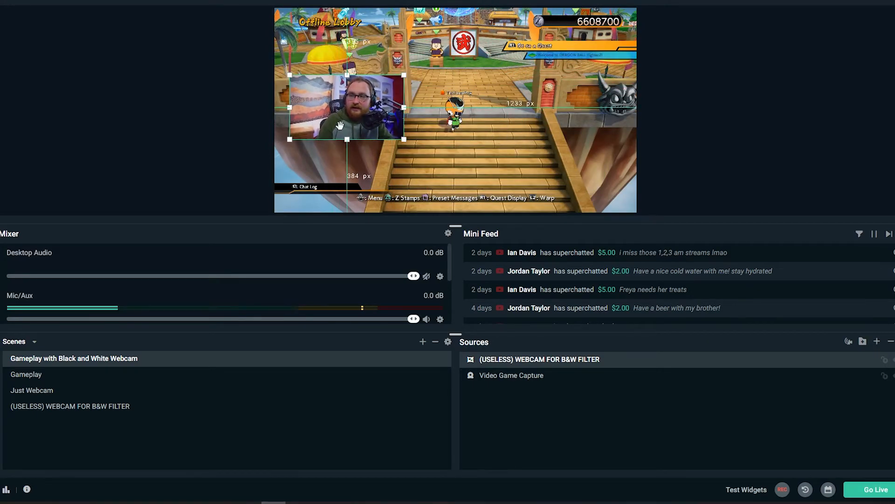
Add a Color Correction filter to the (USELESS) WEBCAM FOR B&W FILTER source and lower its saturation until the webcam is black and white.
right_click(568, 364)
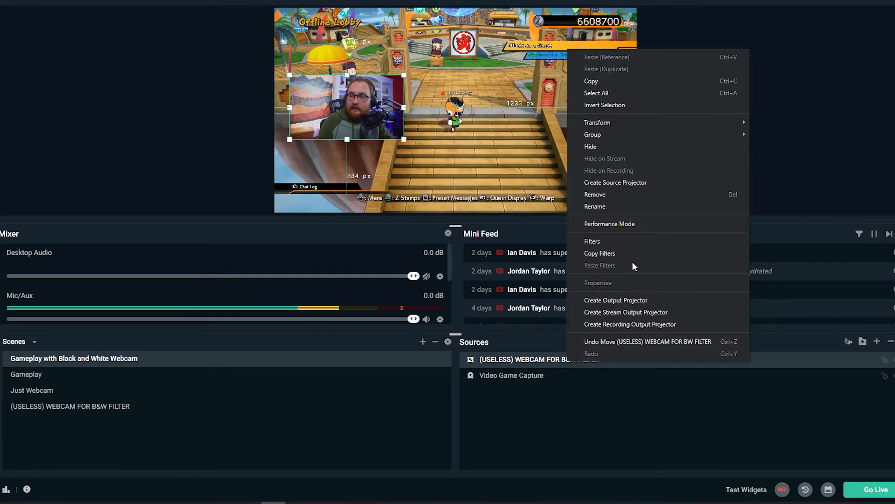
click(627, 241)
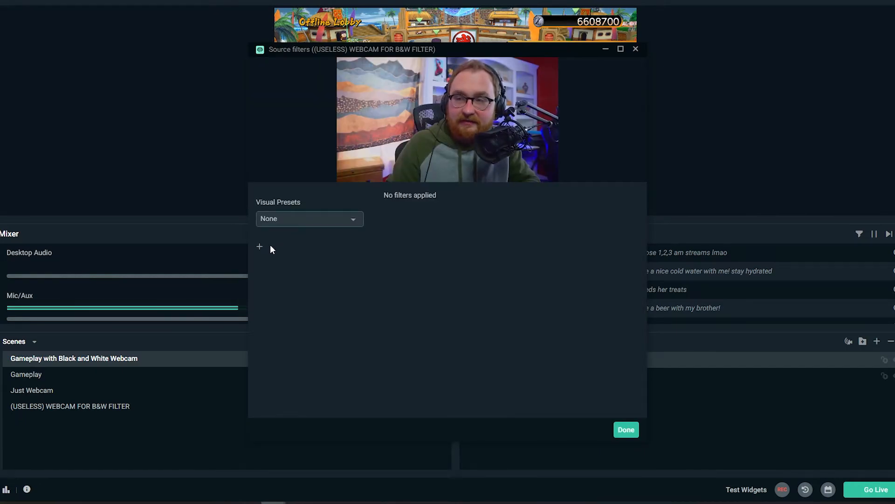
click(269, 244)
click(351, 162)
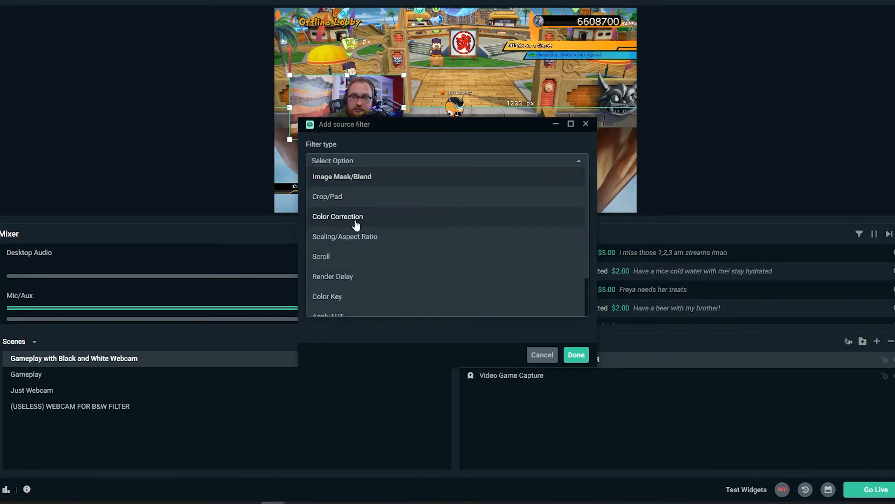
click(359, 218)
click(577, 355)
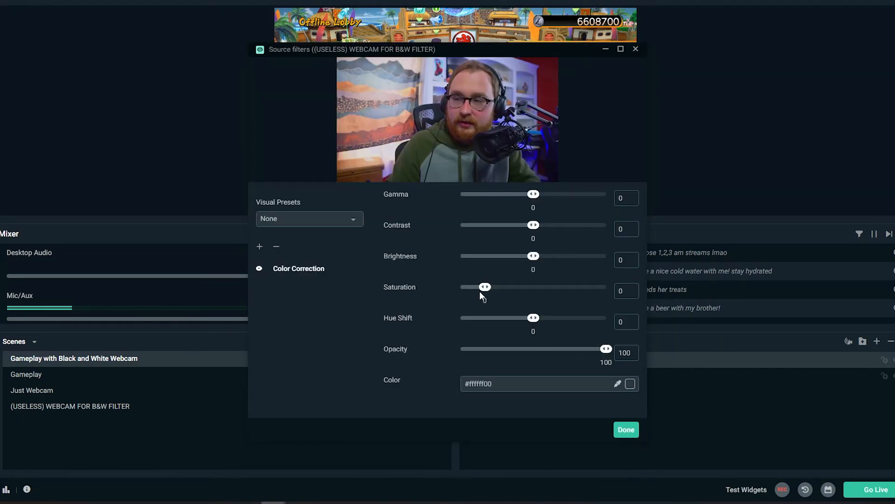
click(625, 428)
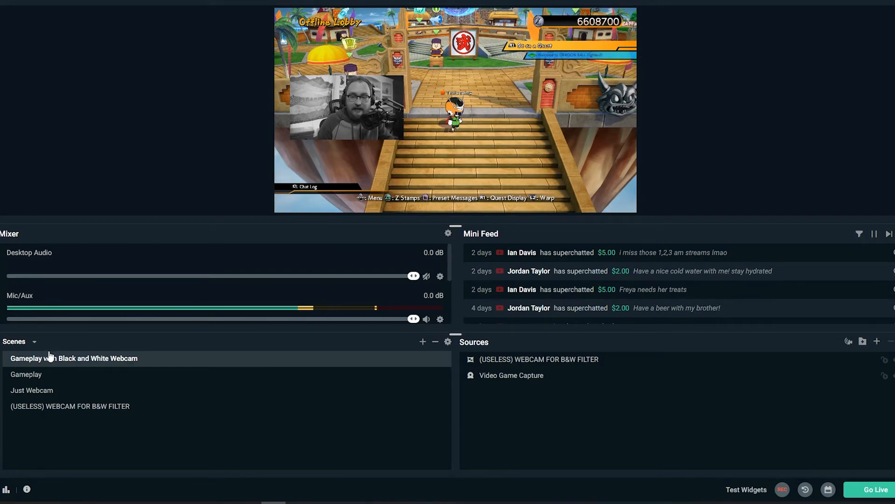
Compare the webcam's colors across the Gameplay, Gameplay with Black and White Webcam, Just Webcam and (USELESS) WEBCAM FOR B&W FILTER scenes.
click(26, 375)
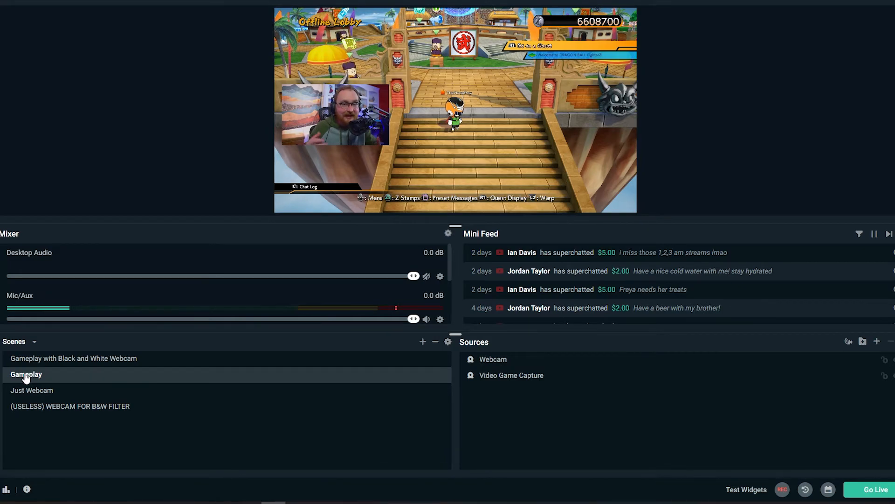
click(68, 361)
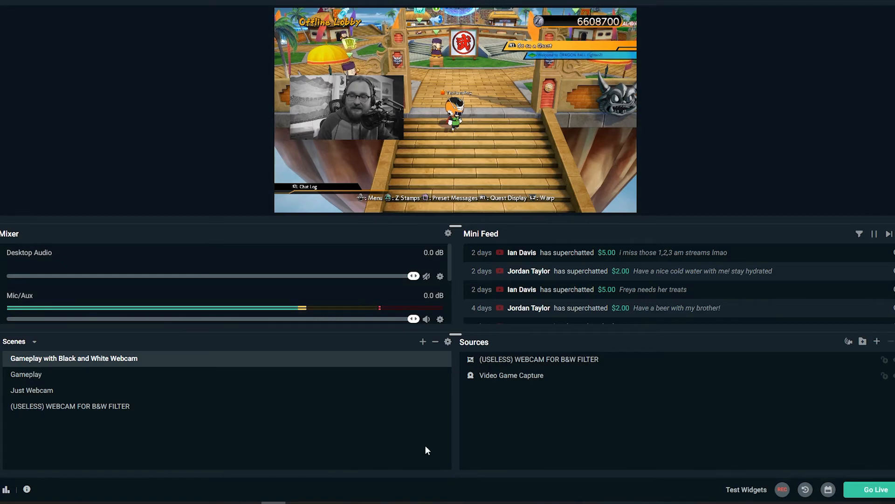
click(58, 408)
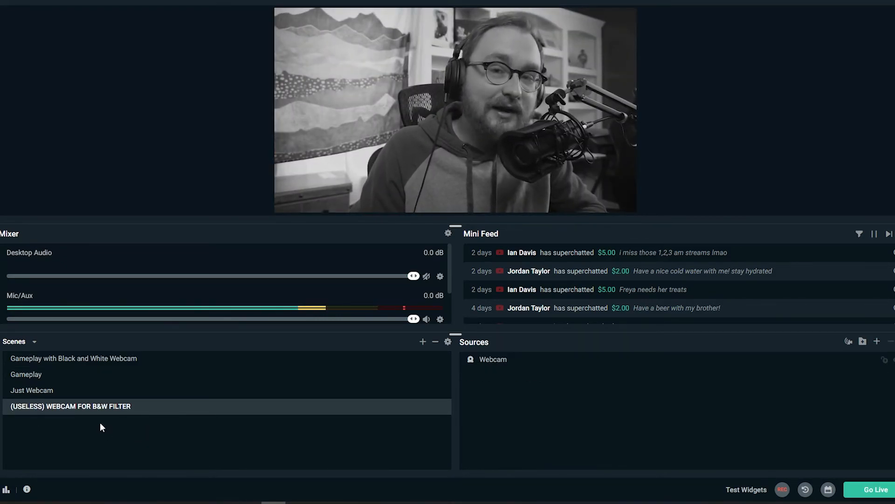
click(20, 395)
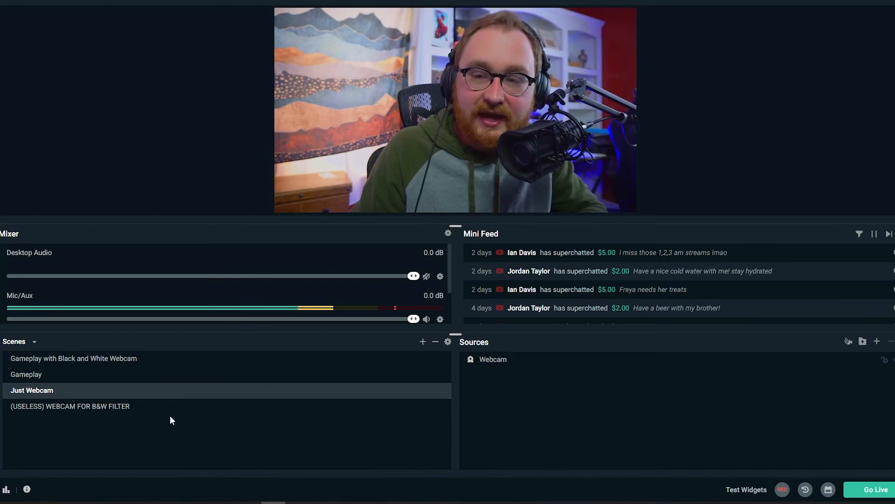
click(28, 359)
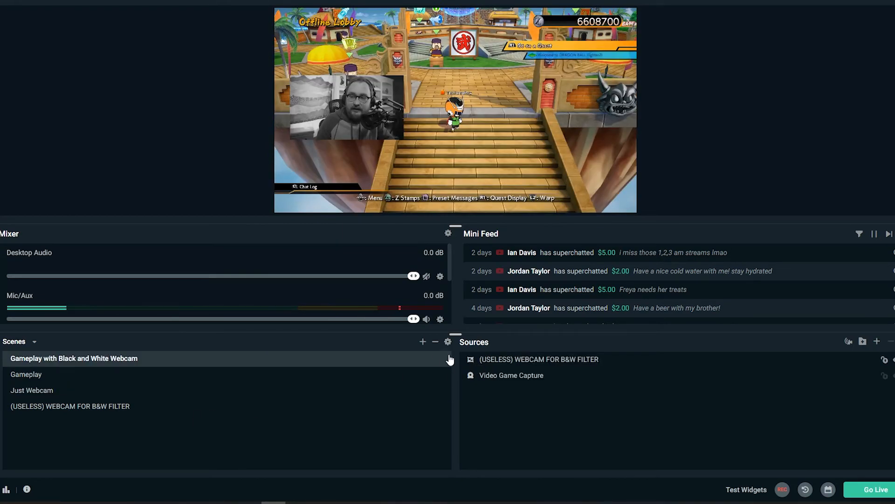
click(180, 410)
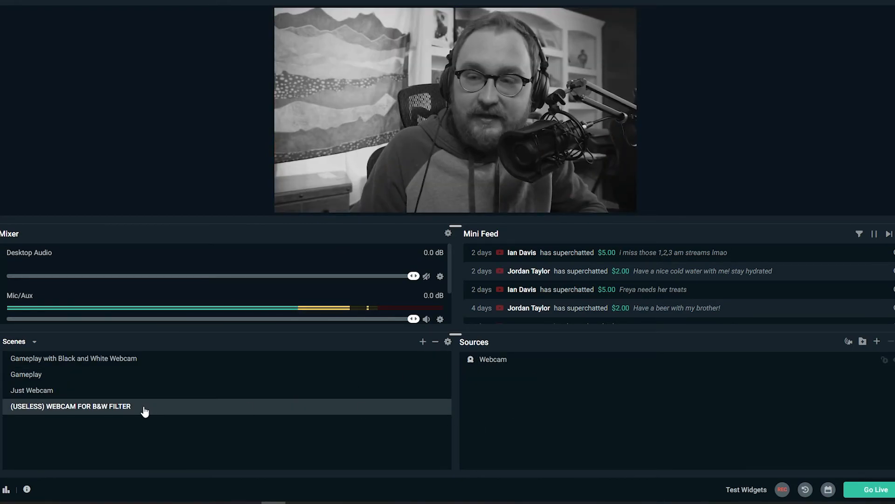
click(47, 375)
click(78, 363)
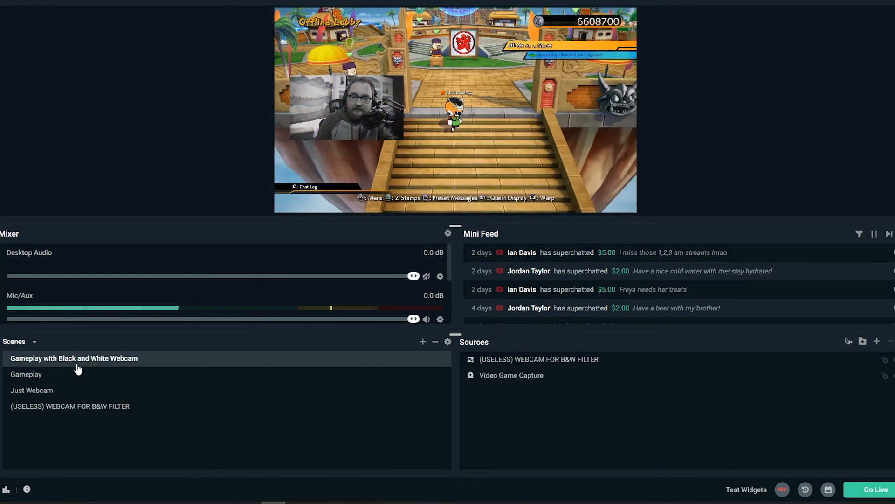
click(44, 376)
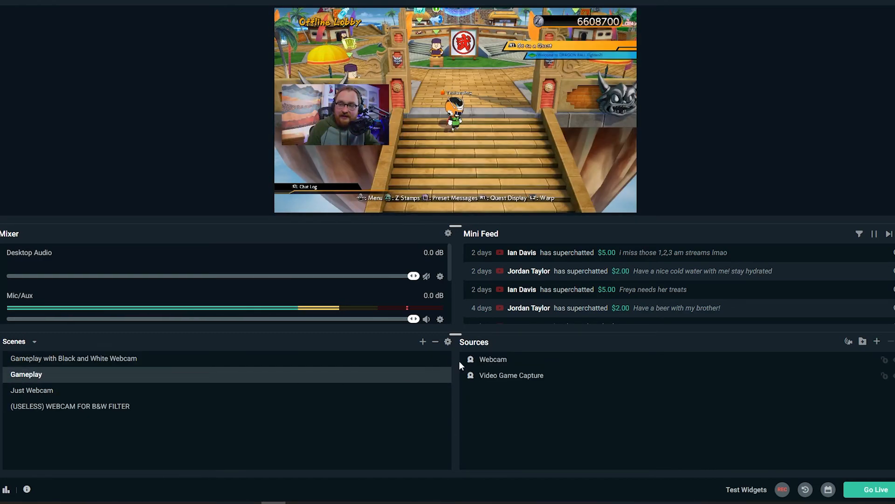
click(87, 364)
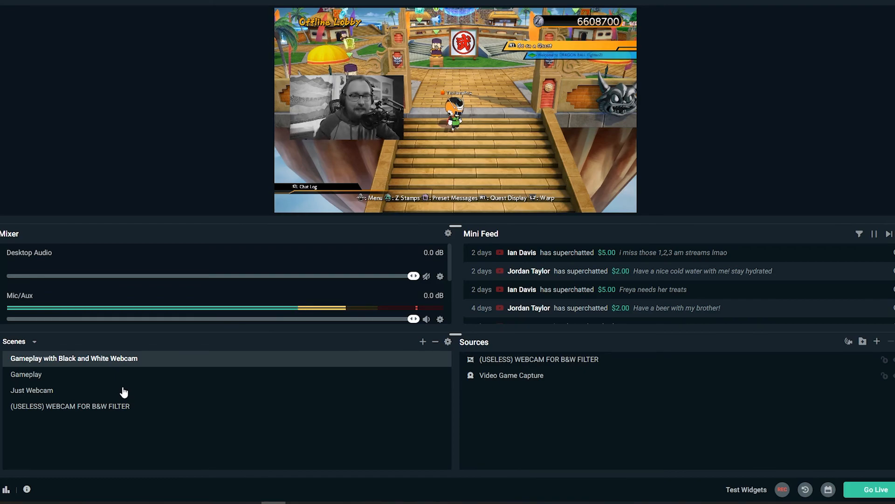
click(77, 397)
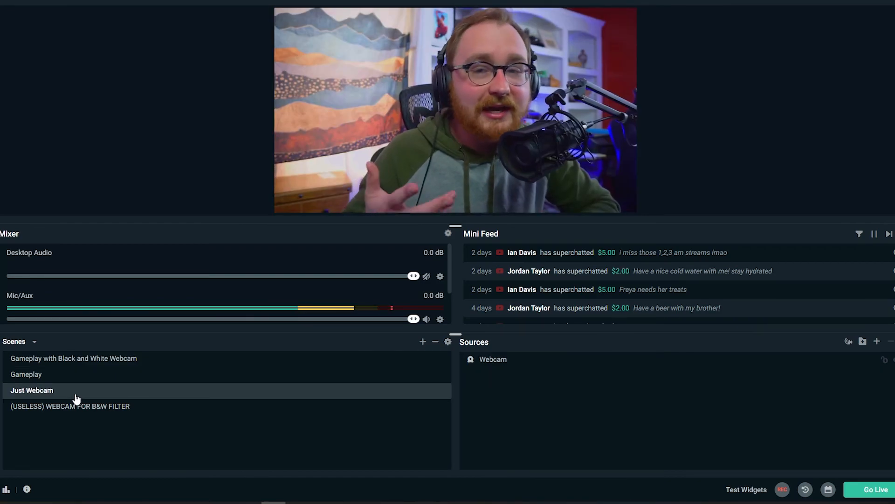